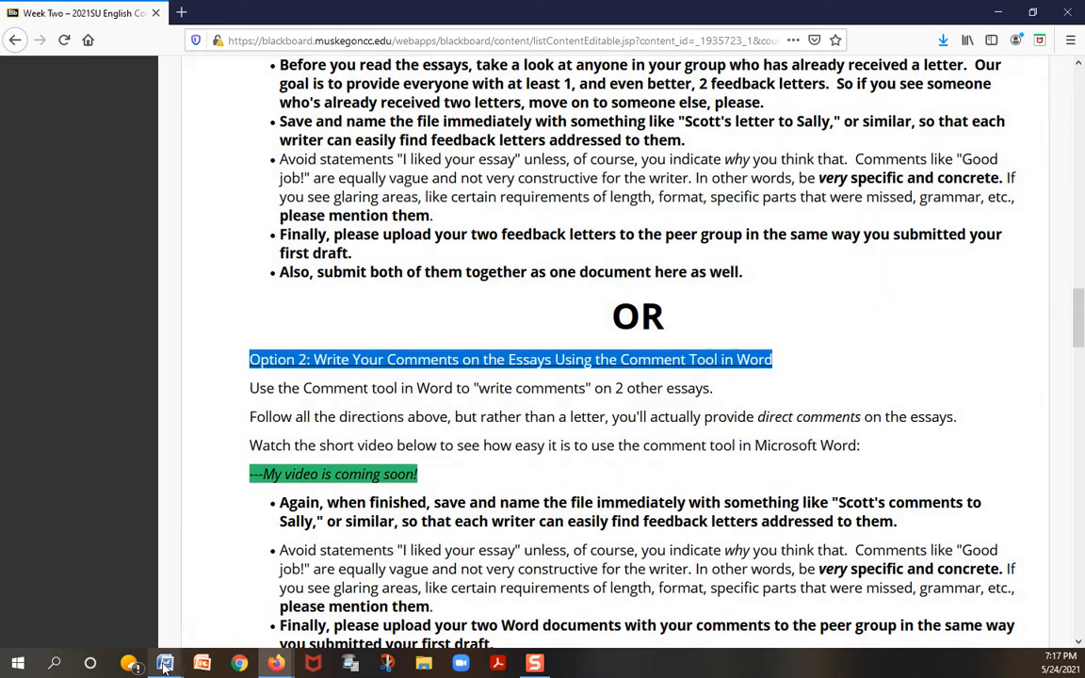
# Step: Switch to the essay "My Dad Wants to Shoot Your Dogs.docx" in Word and display it at page width
pyautogui.moveTo(167, 664)
pyautogui.click(134, 636)
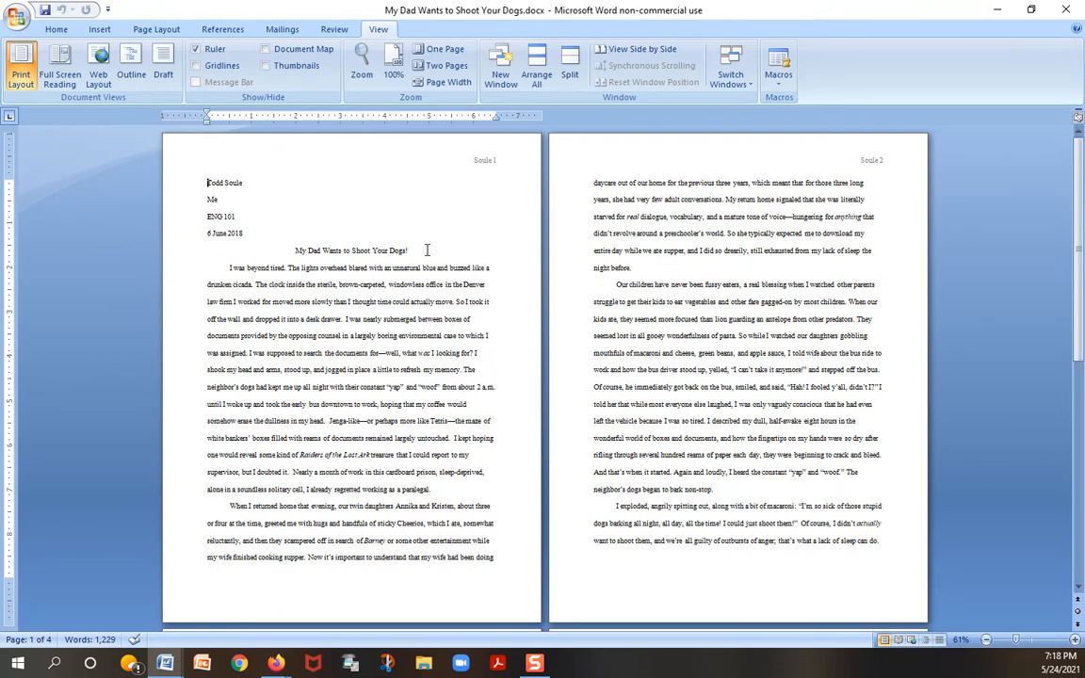
pyautogui.moveTo(390, 250); pyautogui.dragTo(292, 251)
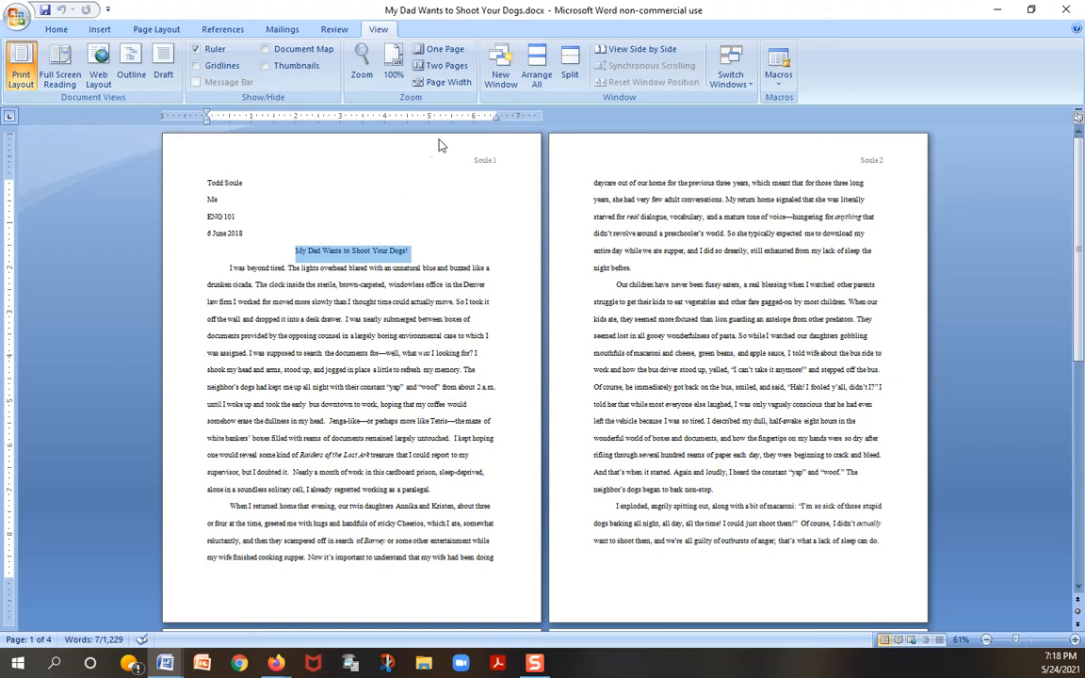
pyautogui.click(448, 83)
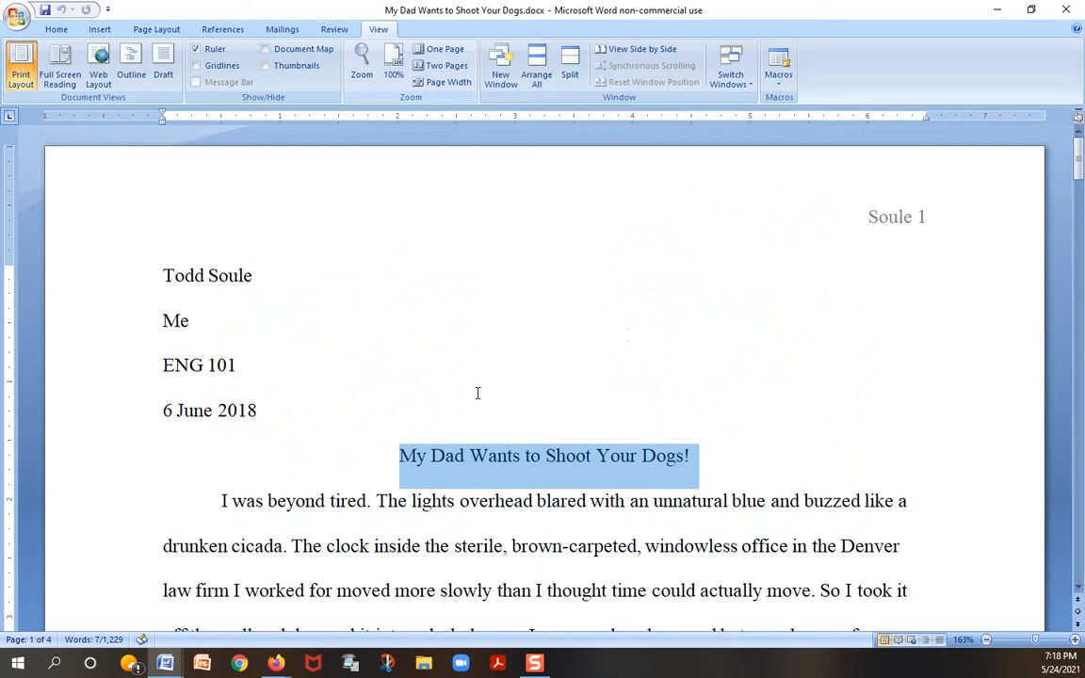
pyautogui.press('Up')
pyautogui.press('Up')
pyautogui.press('Up')
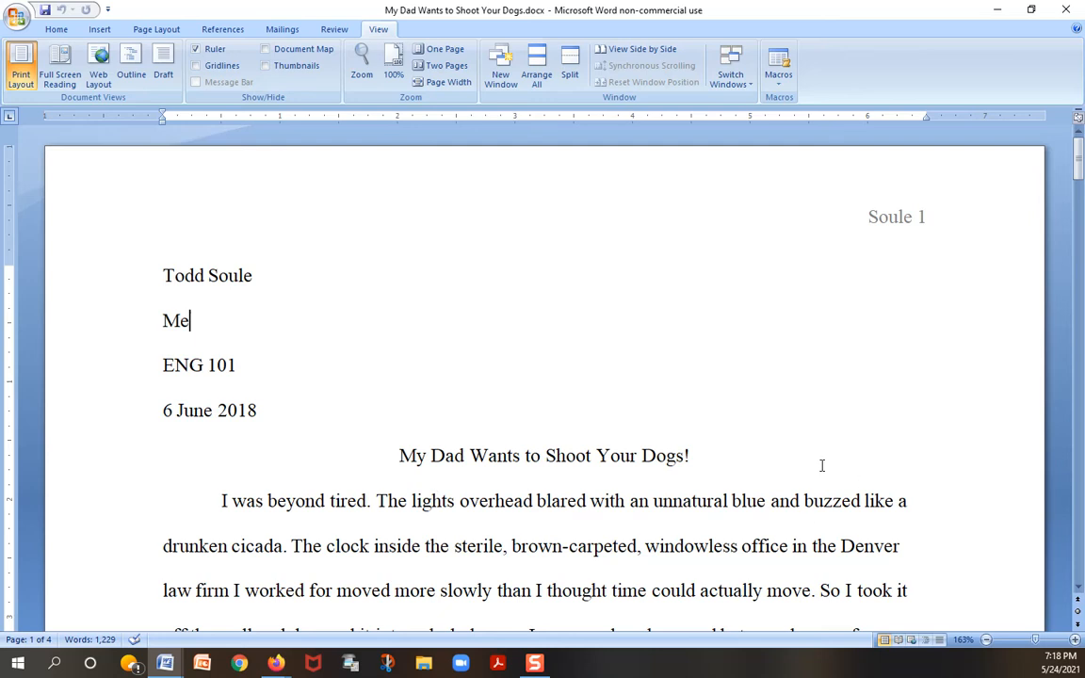
# Step: Attach a new comment to the essay's entire opening paragraph, beginning "I was beyond tired."
pyautogui.scroll(-3, 822, 463)
pyautogui.moveTo(1074, 171); pyautogui.dragTo(1081, 139)
pyautogui.scroll(-2, 510, 453)
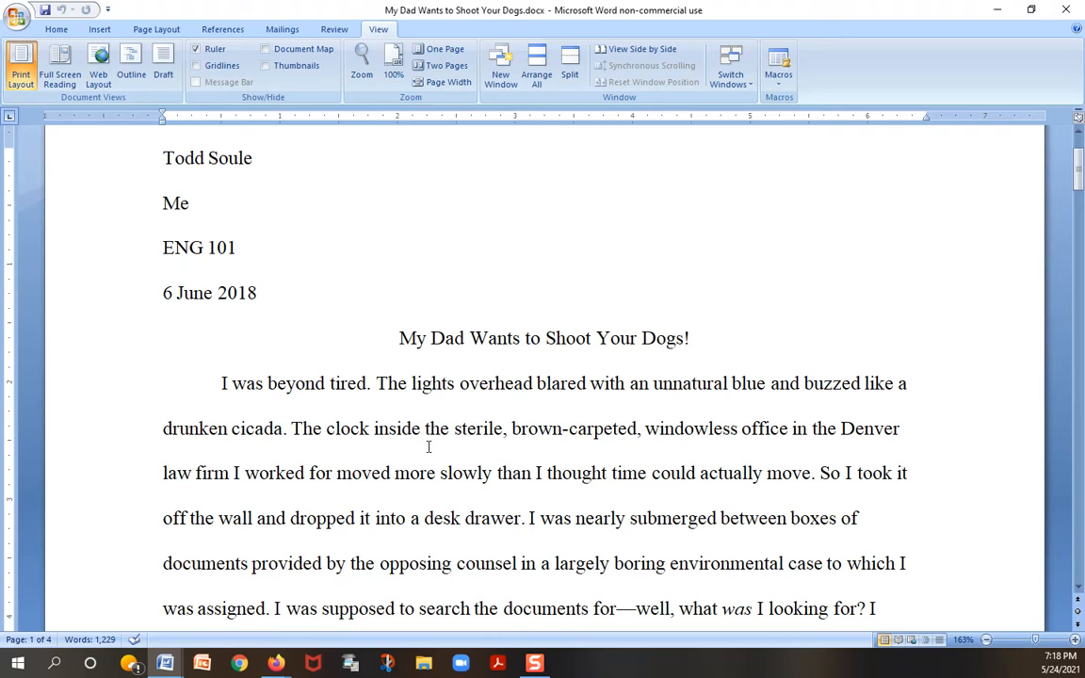
pyautogui.scroll(-2, 428, 447)
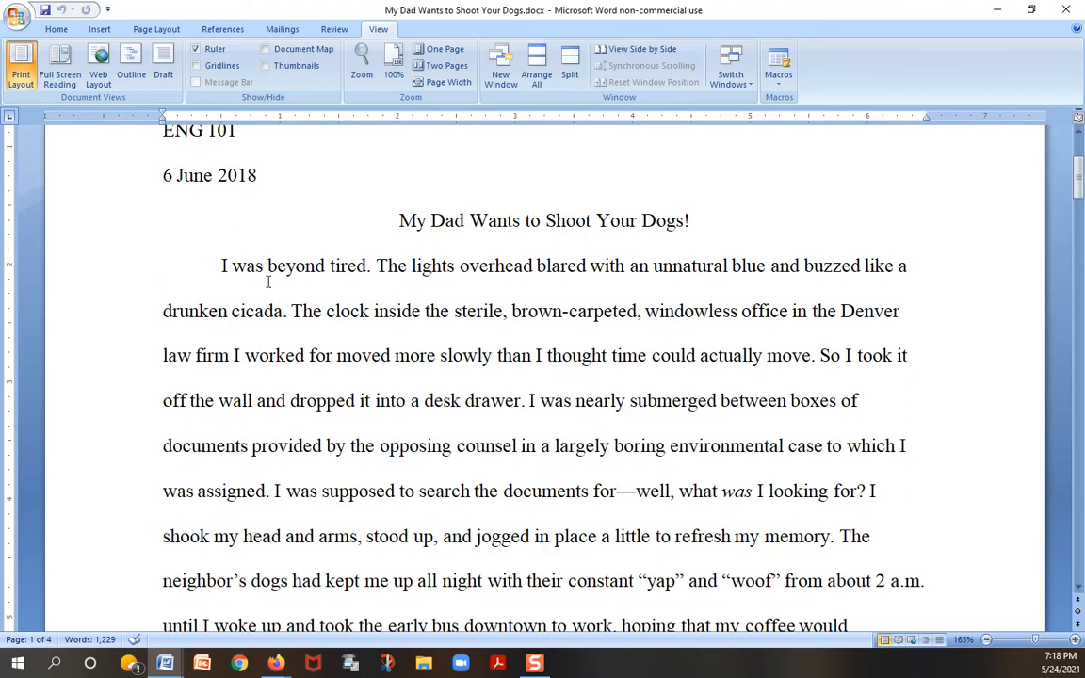
pyautogui.moveTo(223, 266); pyautogui.dragTo(767, 553)
pyautogui.scroll(-2, 599, 480)
pyautogui.scroll(-3, 653, 432)
pyautogui.scroll(1, 1013, 306)
pyautogui.scroll(2, 1012, 306)
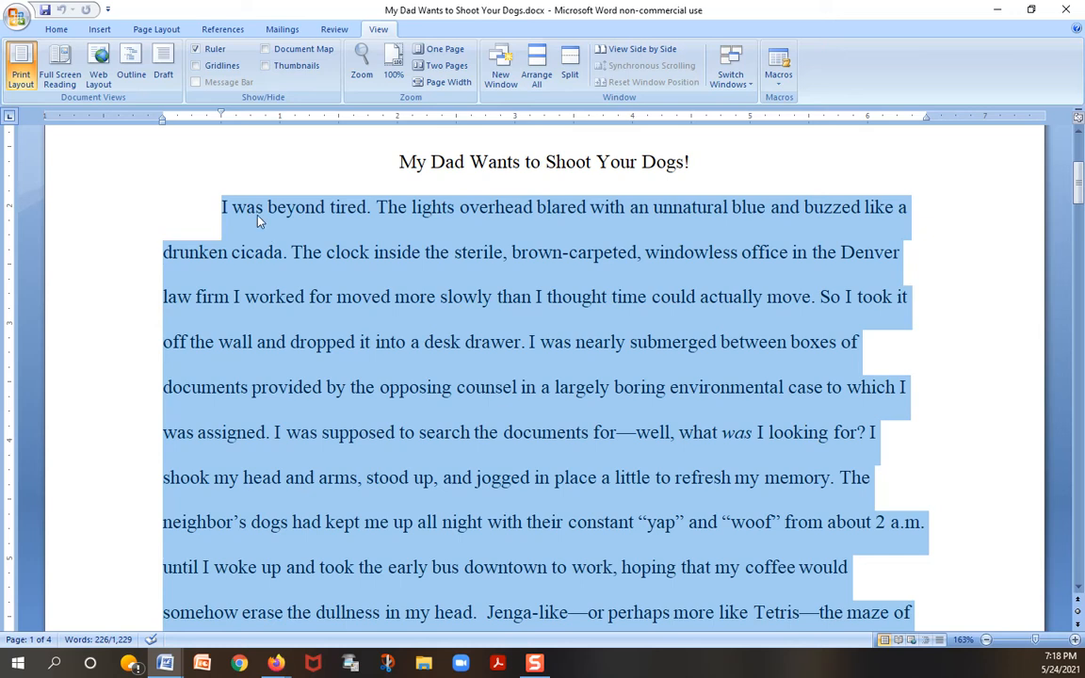
pyautogui.click(329, 30)
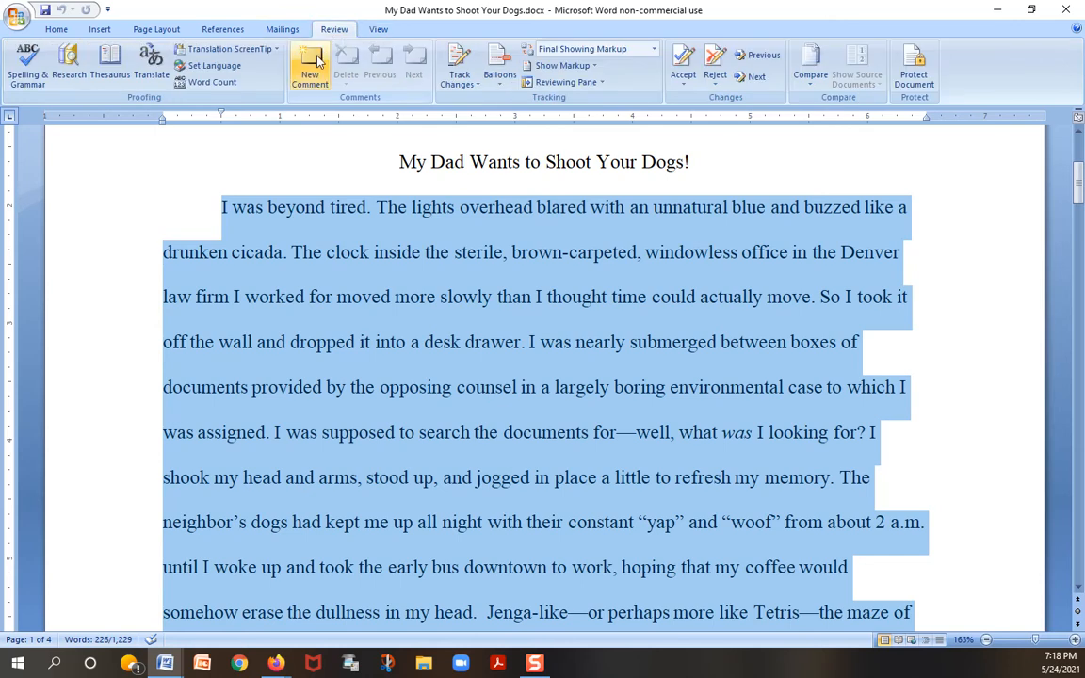
pyautogui.click(318, 62)
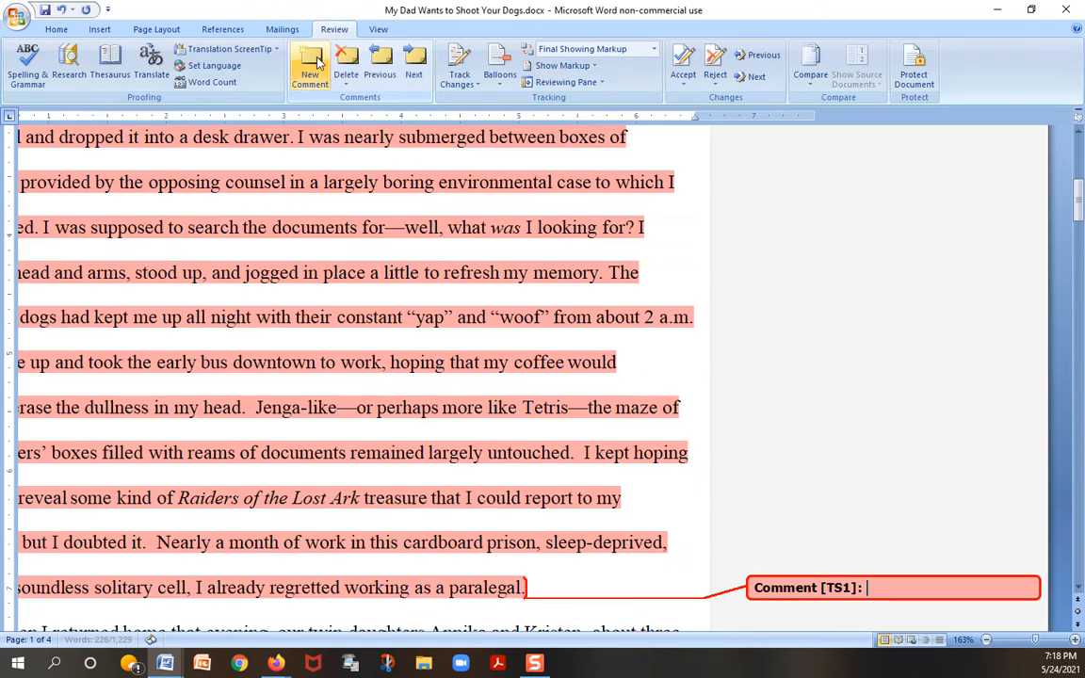
# Step: Write in the opening paragraph's comment a greeting to the author and "I appreciate all the setting details right up front at the start of your essay."
pyautogui.scroll(6, 679, 232)
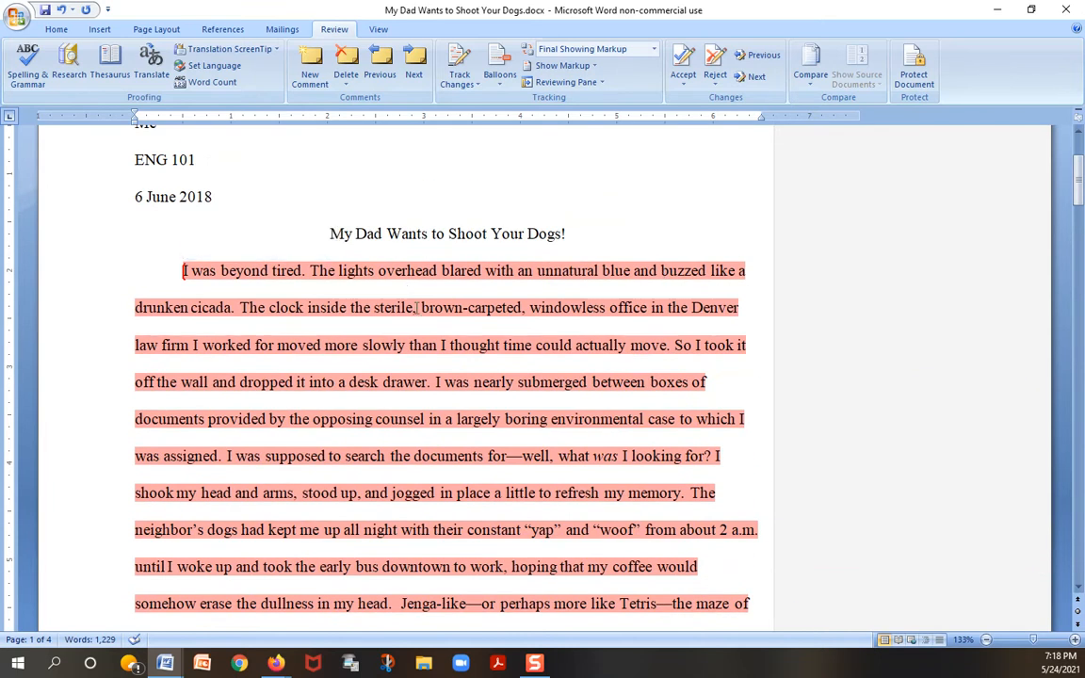
pyautogui.scroll(-5, 416, 310)
pyautogui.click(954, 513)
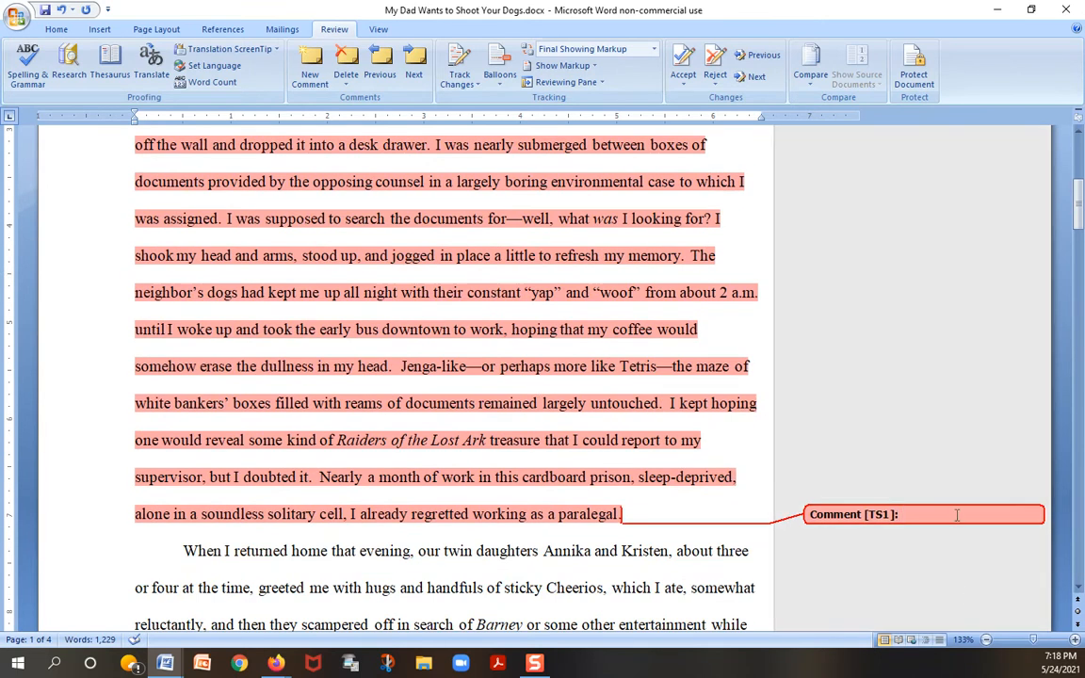
pyautogui.write('Hey, Todd!  I appreciate all')
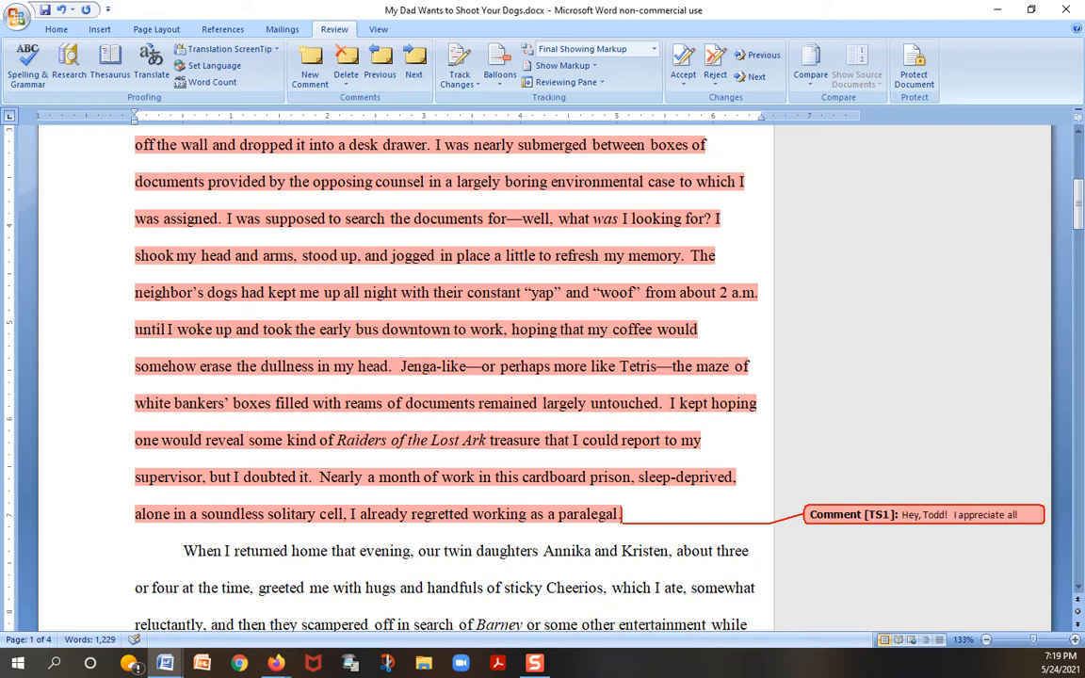
pyautogui.write(' the setting de')
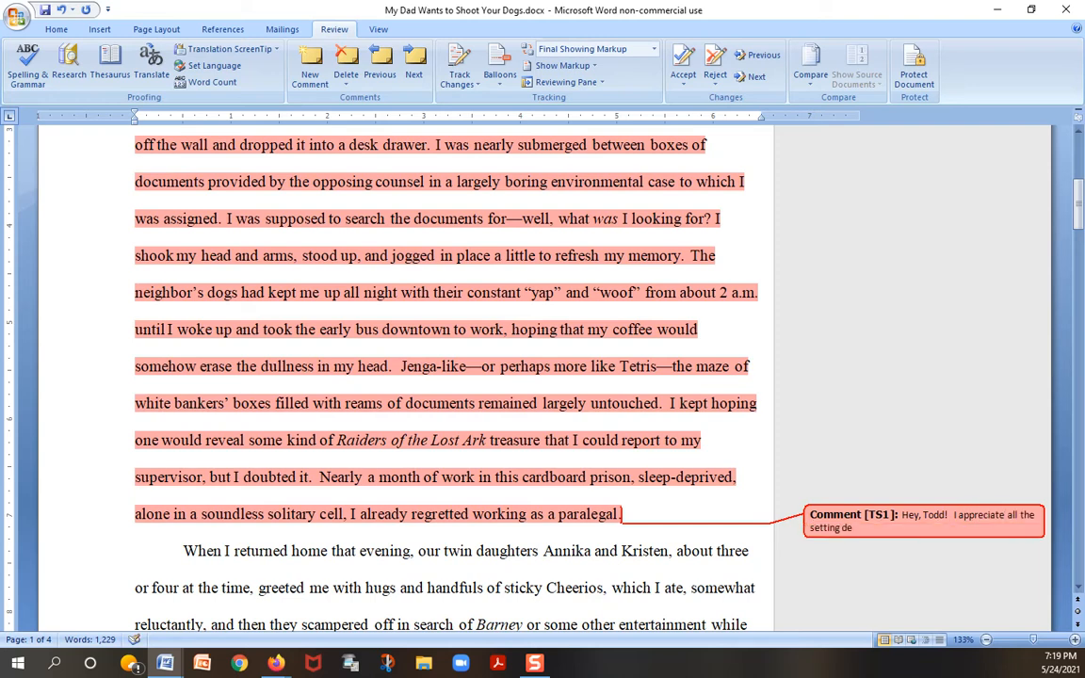
pyautogui.write('tails right up front at the start of your essay.')
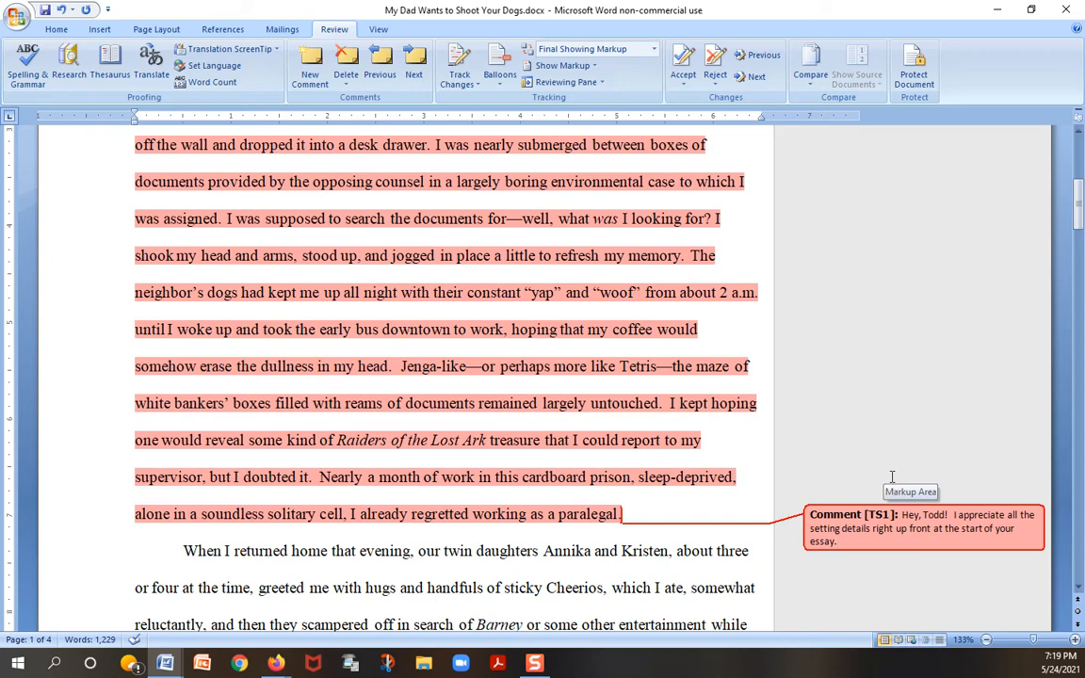
# Step: Comment on the phrase naming the twin daughters in the second paragraph: "Can you tell us a bit more about them? The experience of twins?"
pyautogui.scroll(-1, 892, 479)
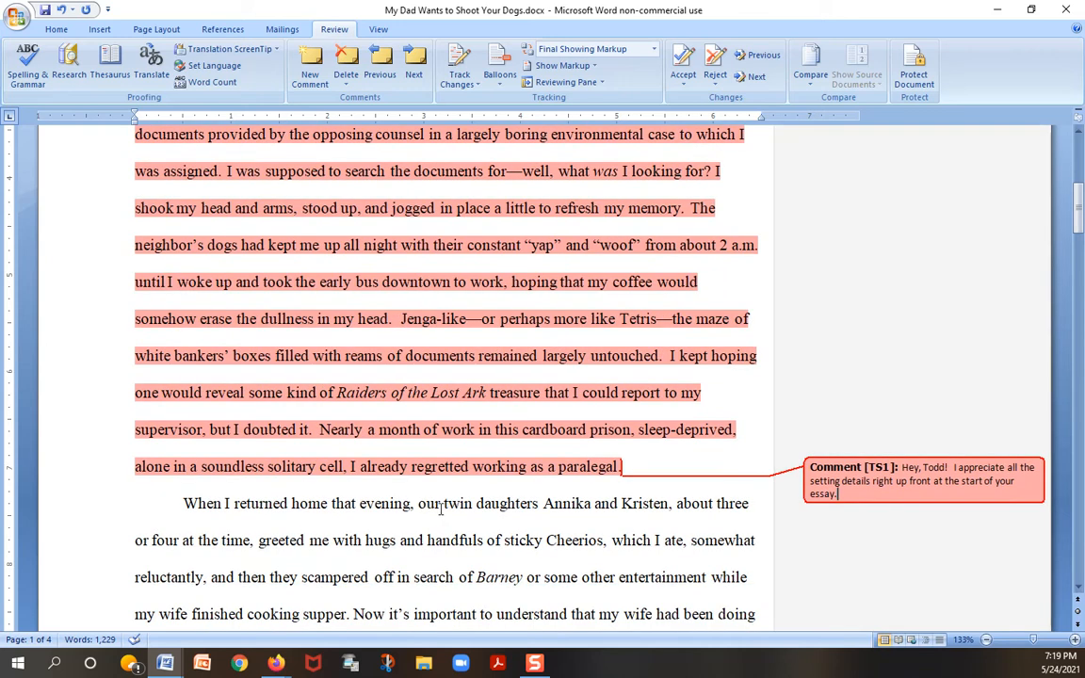
pyautogui.moveTo(420, 508); pyautogui.dragTo(657, 506)
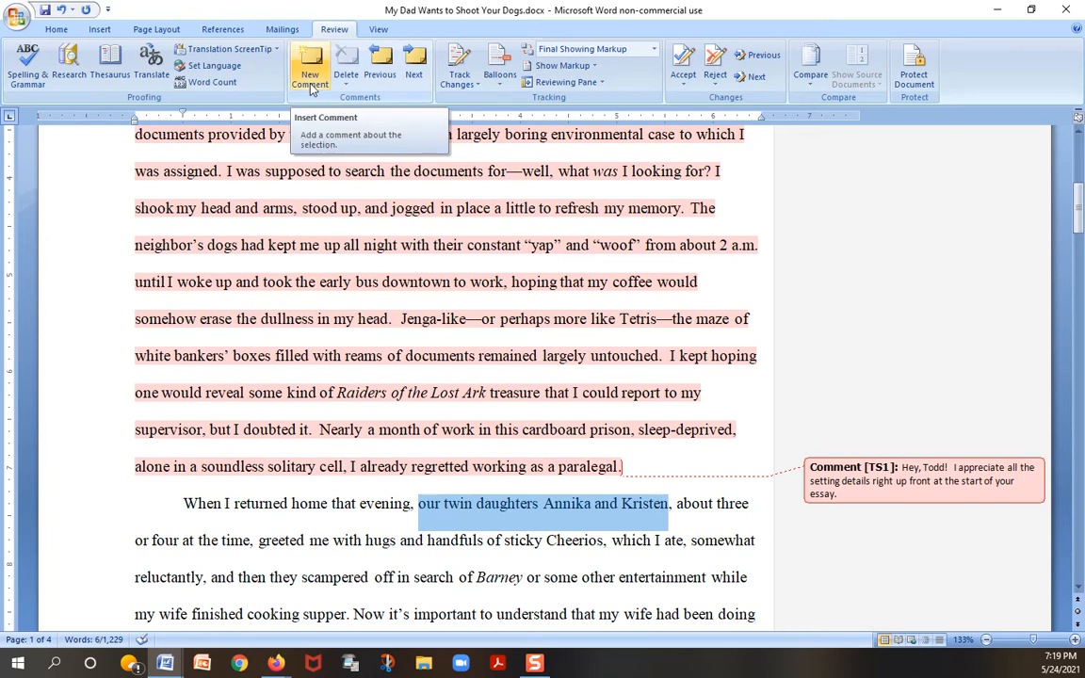
pyautogui.click(311, 88)
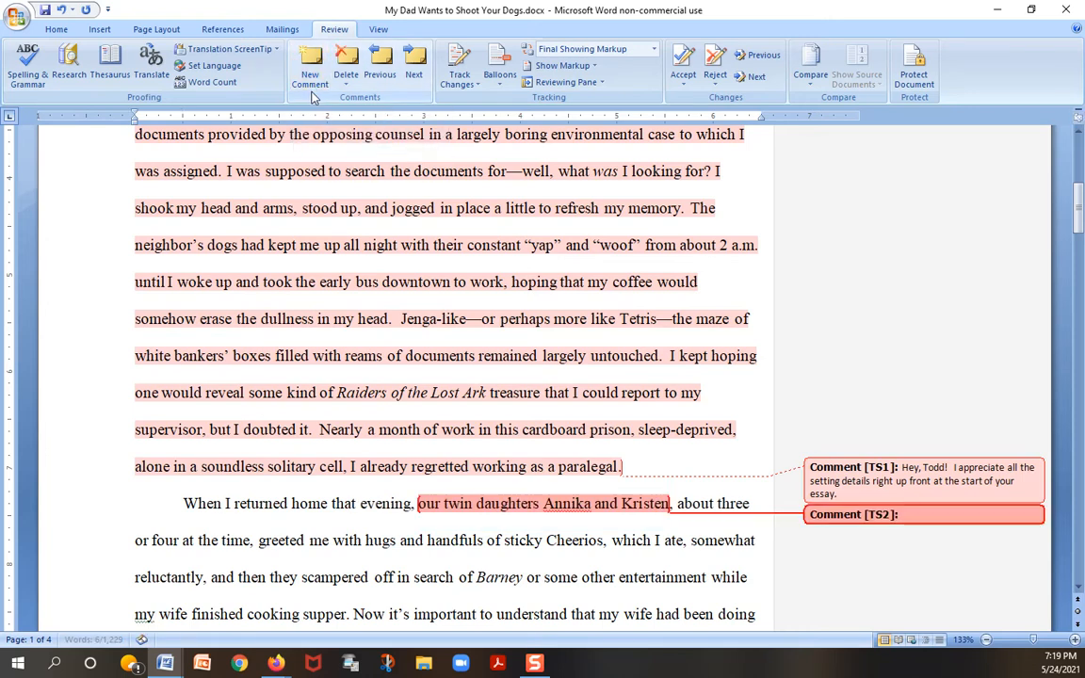
pyautogui.write('Can you')
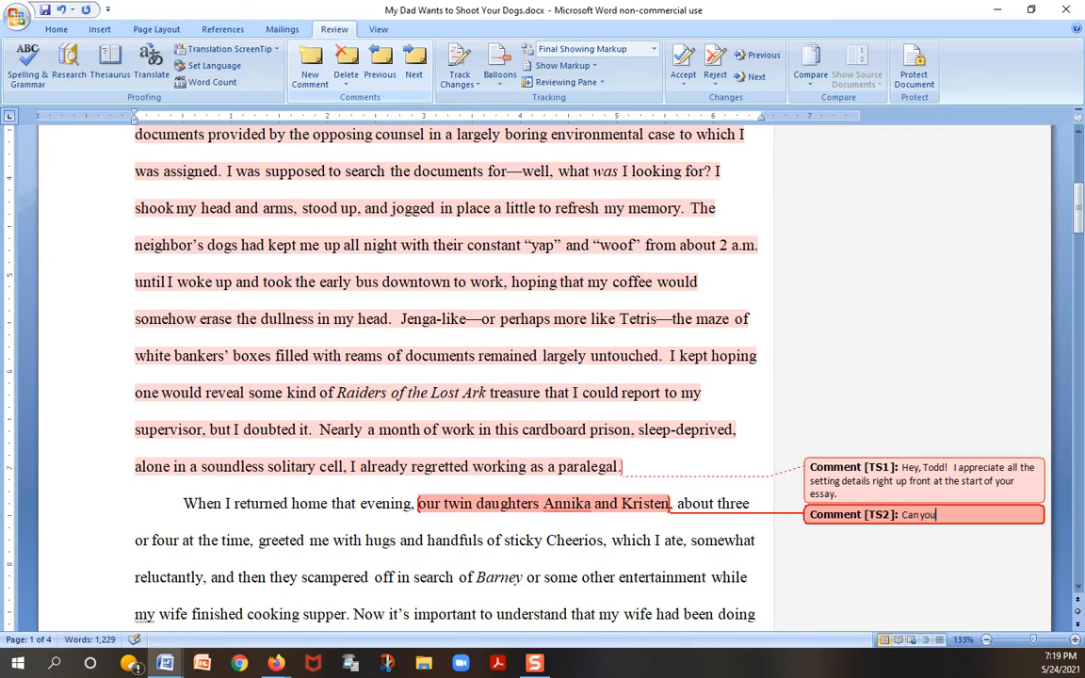
pyautogui.write(' tell us a bit more about th')
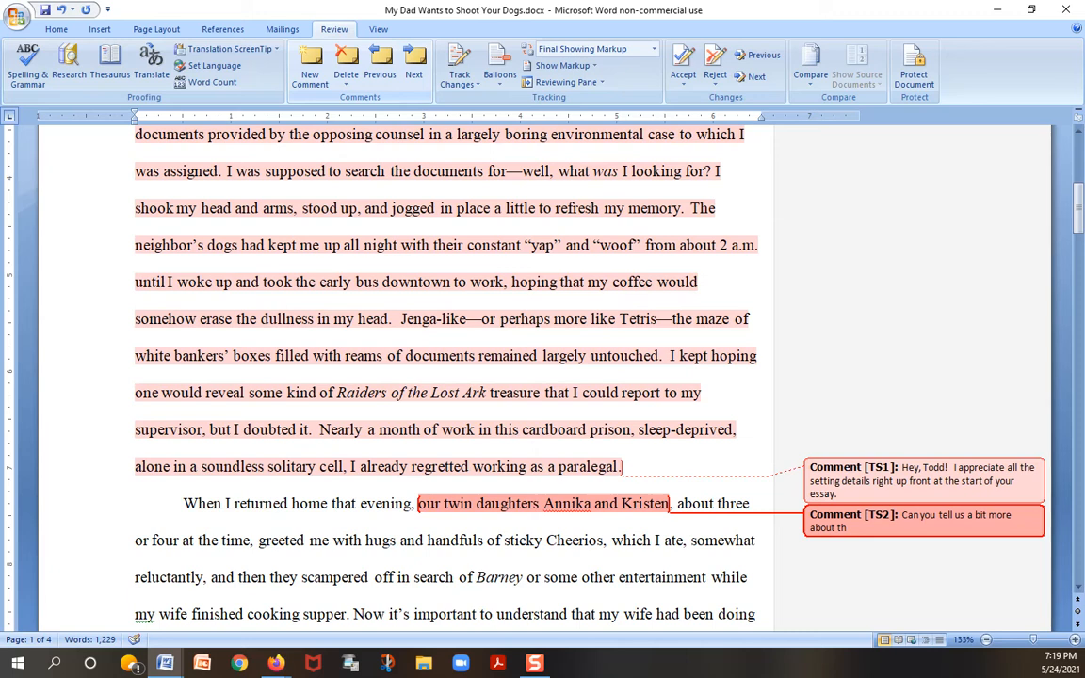
pyautogui.write('em?  The expe')
pyautogui.write('ir')
pyautogui.press('BackSpace')
pyautogui.press('BackSpace')
pyautogui.write('rience of twins?')
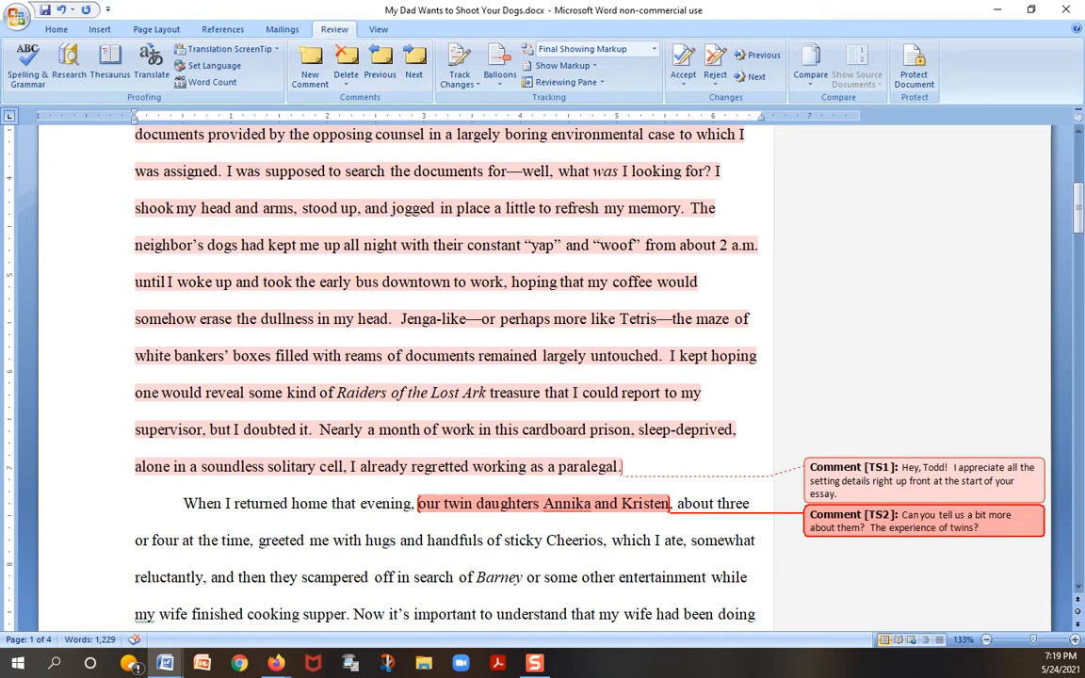
# Step: Insert the comment "Comma" right after the word "Now" in the last line of page 1
pyautogui.scroll(-2, 447, 443)
pyautogui.scroll(-1, 447, 443)
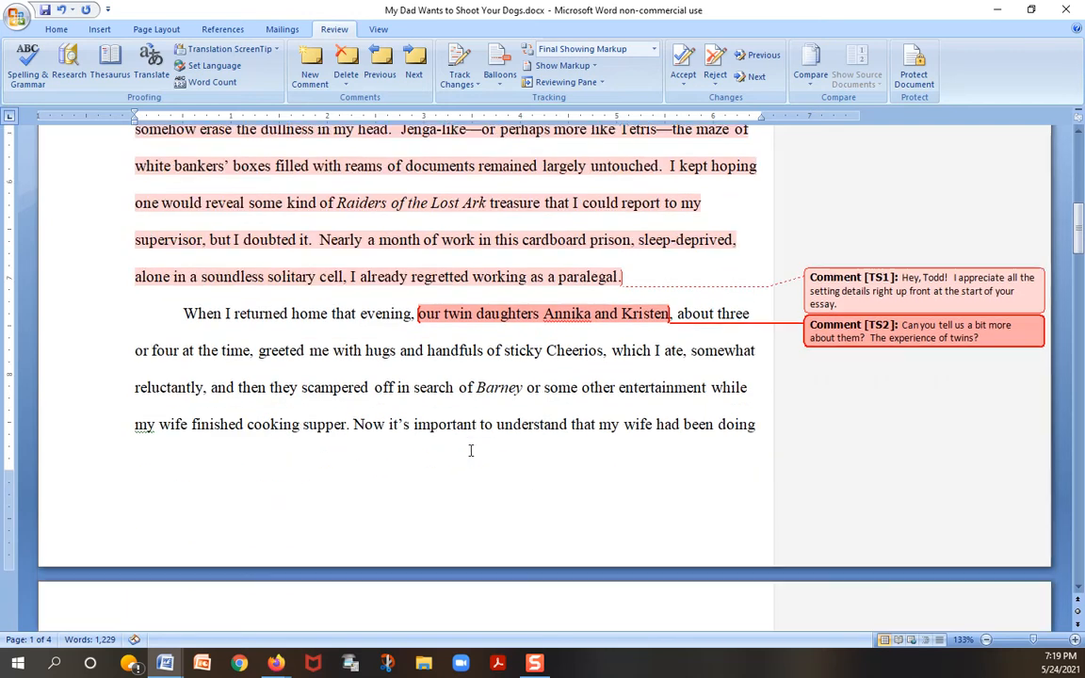
pyautogui.click(389, 424)
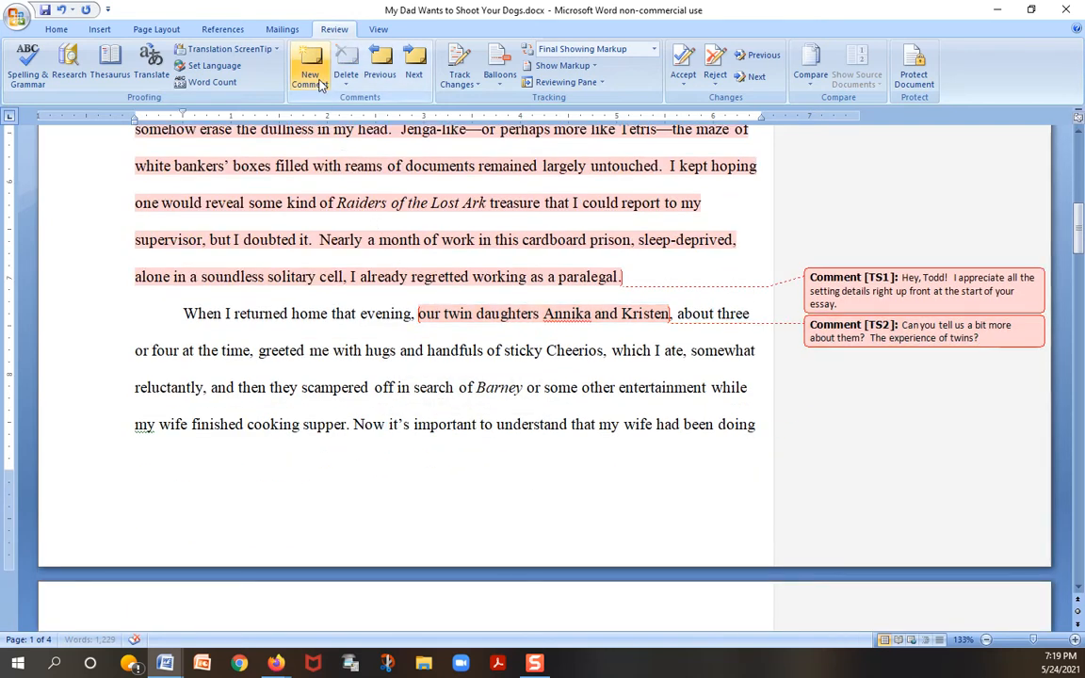
pyautogui.click(310, 73)
pyautogui.write('comma')
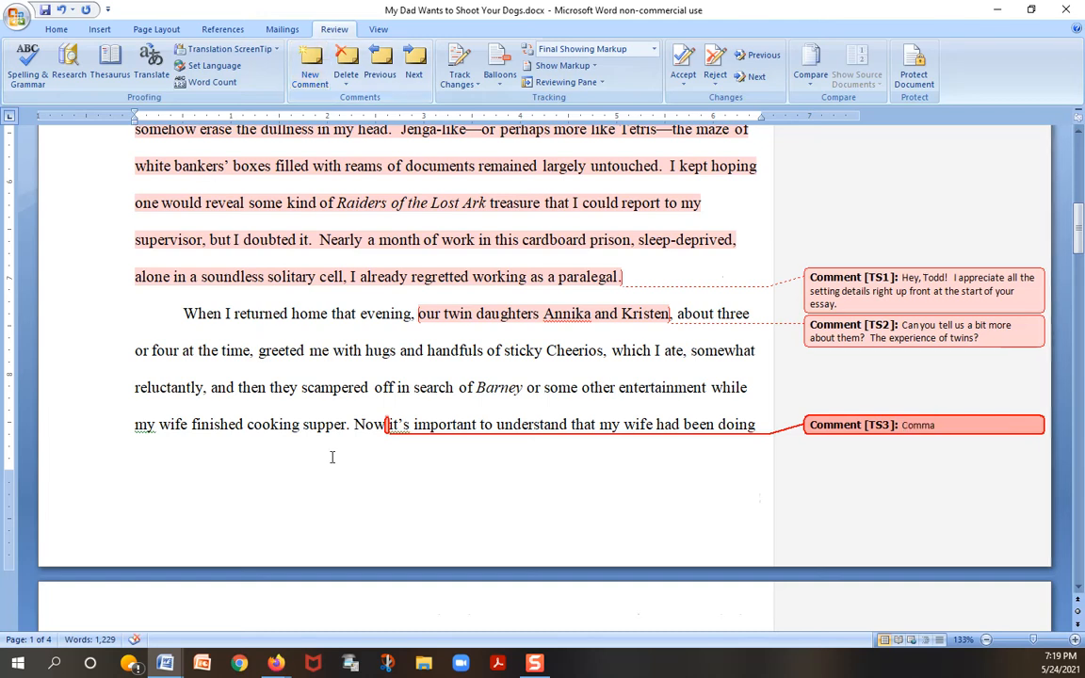
# Step: Comment "Sentence fragment?" on the sentence "But I knew better." in the essay's last paragraph on page 4
pyautogui.scroll(-3, 518, 411)
pyautogui.scroll(-4, 549, 474)
pyautogui.scroll(-3, 551, 473)
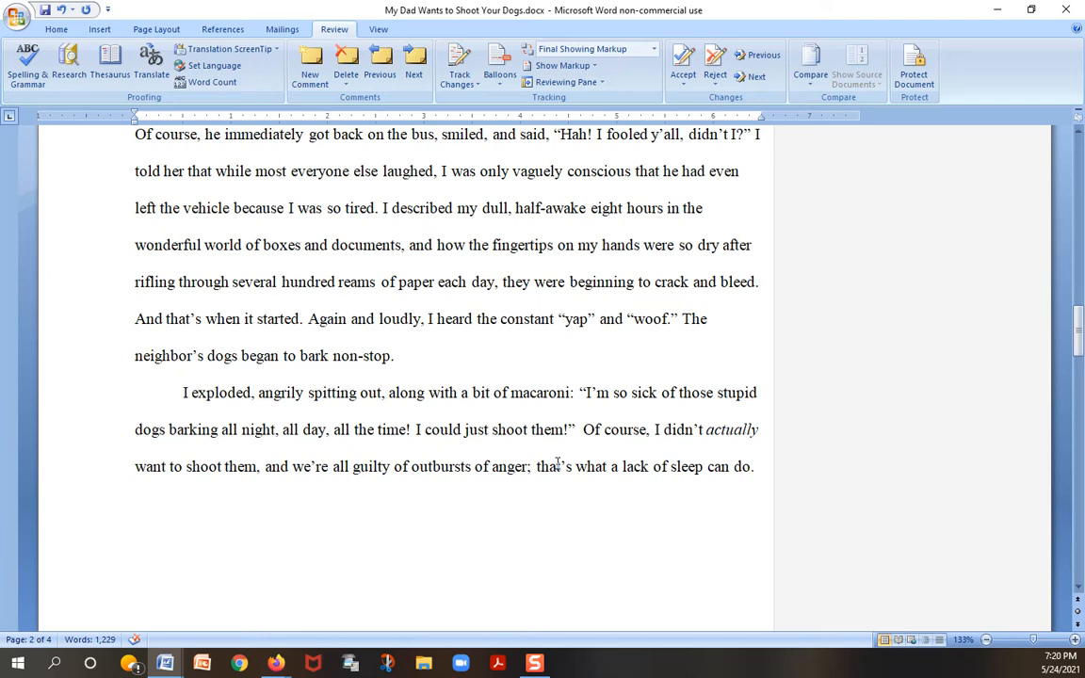
pyautogui.scroll(-3, 558, 463)
pyautogui.scroll(-3, 558, 464)
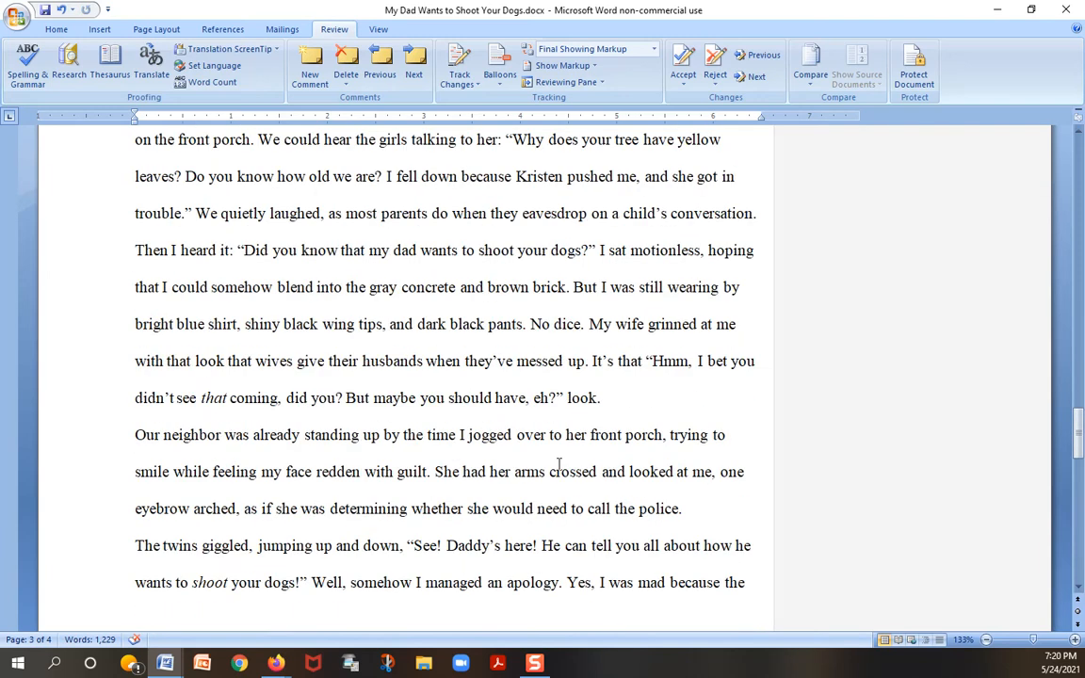
pyautogui.scroll(-6, 559, 463)
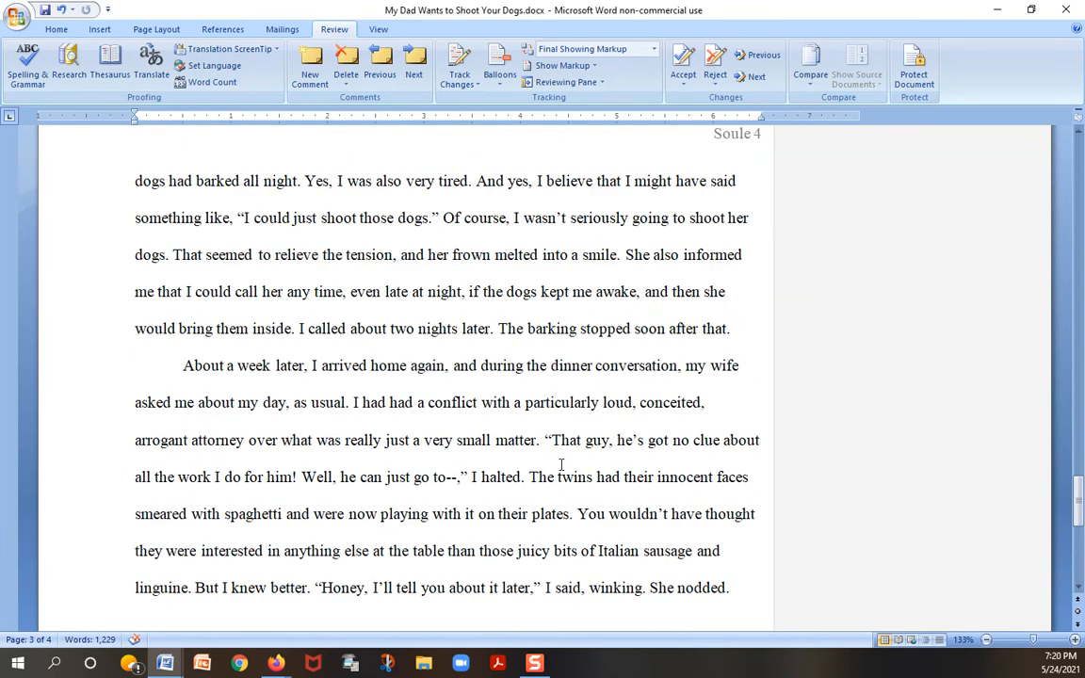
pyautogui.scroll(-1, 570, 465)
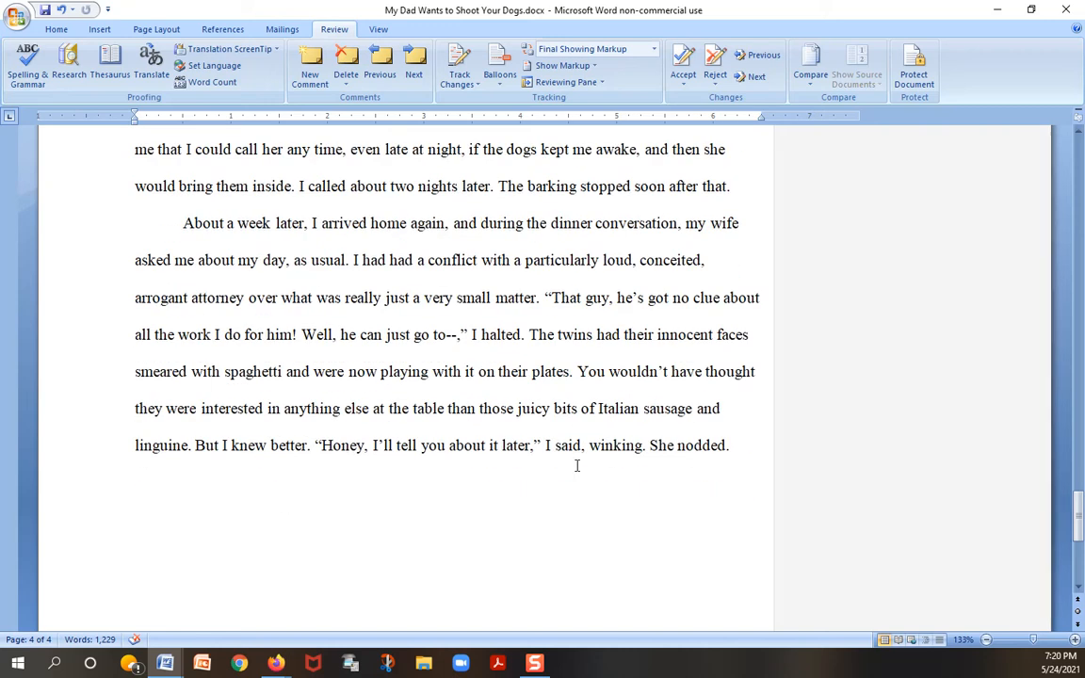
pyautogui.scroll(-1, 576, 465)
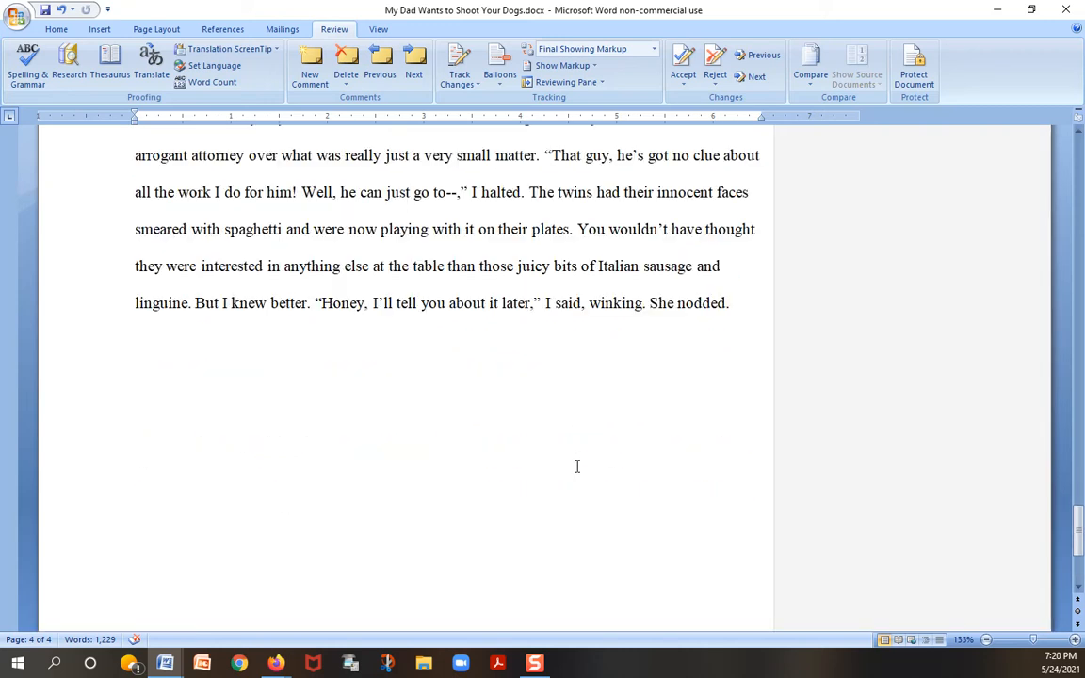
pyautogui.moveTo(196, 303); pyautogui.dragTo(314, 303)
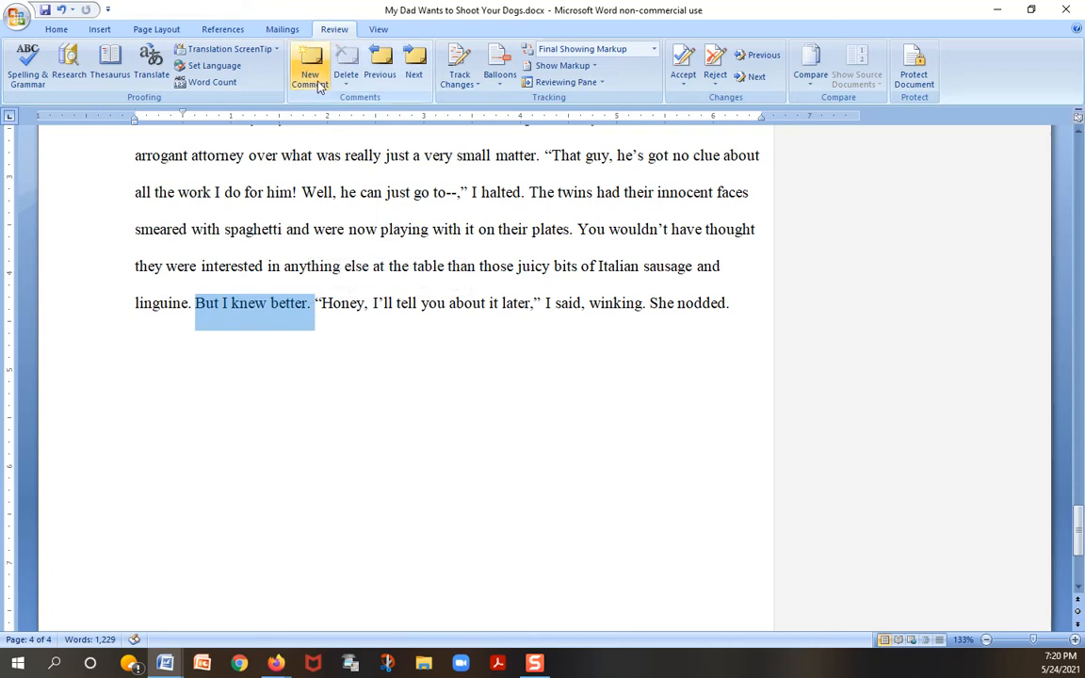
pyautogui.click(294, 74)
pyautogui.write('sentence')
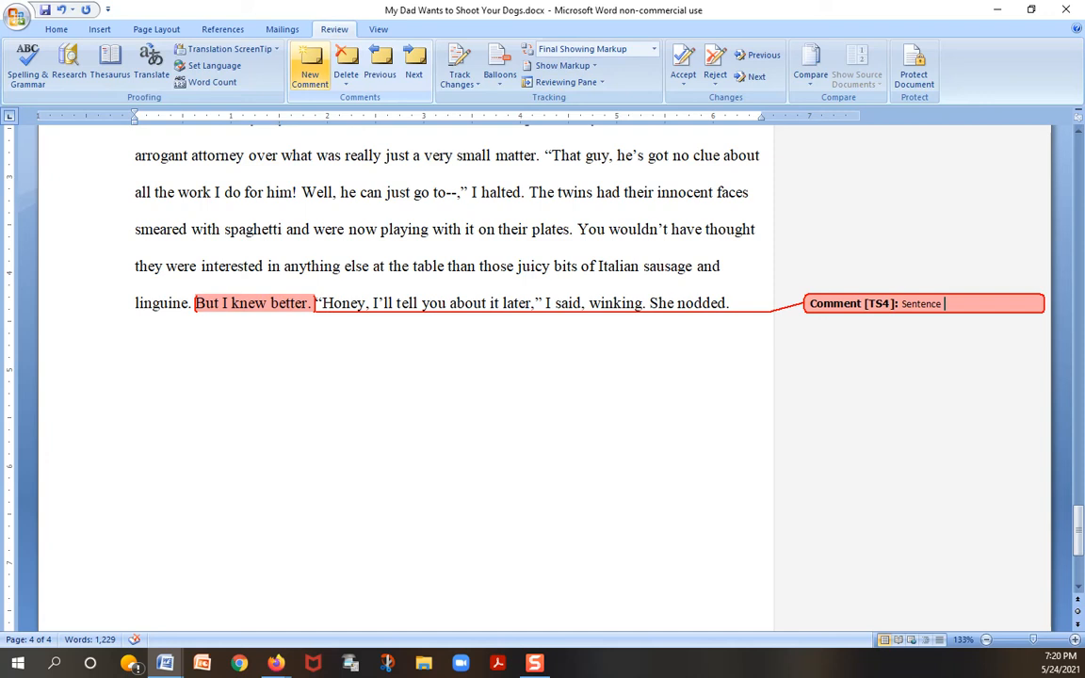
pyautogui.write(' fragment?')
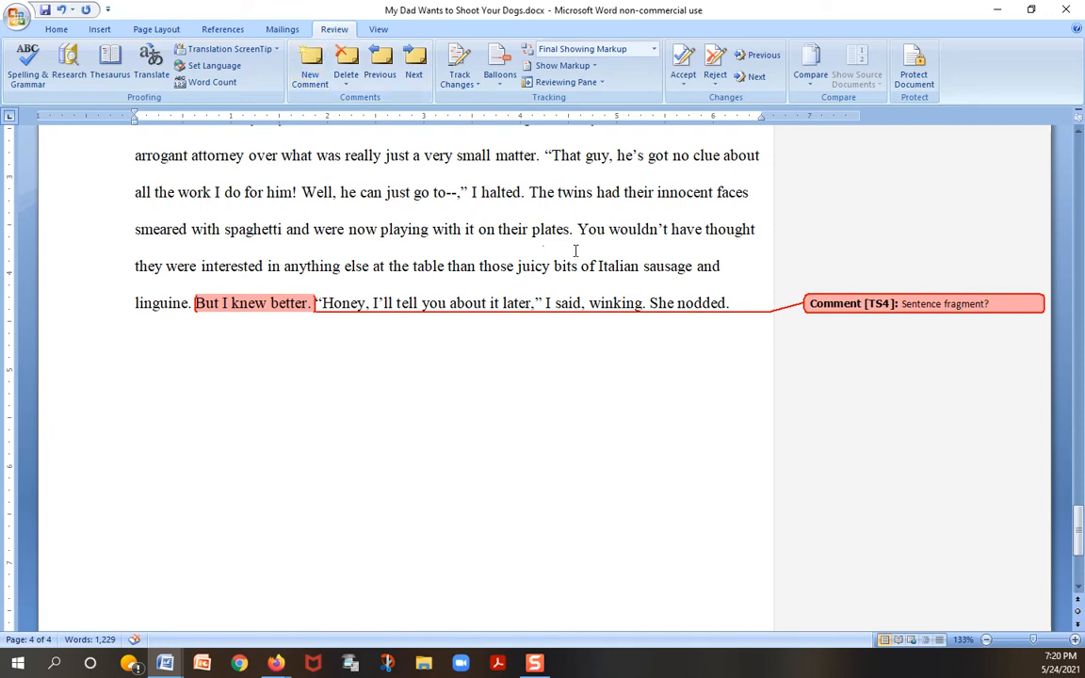
# Step: Show two pages side by side and return to the first page to review the comments across the essay
pyautogui.click(379, 30)
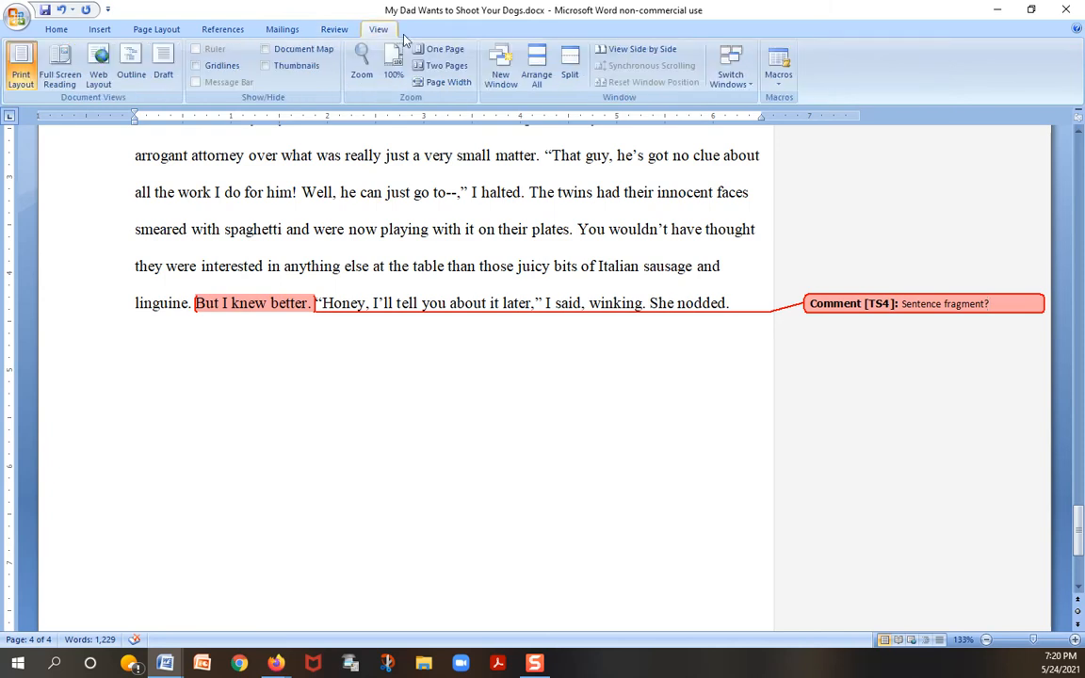
pyautogui.click(450, 68)
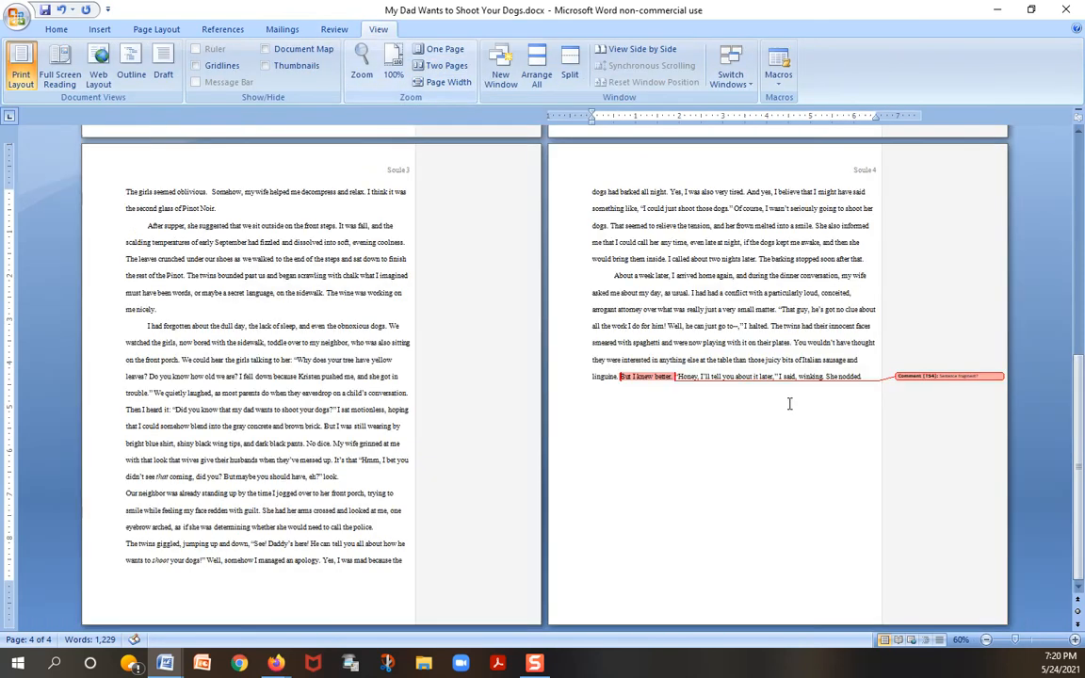
pyautogui.scroll(5, 769, 419)
pyautogui.scroll(3, 769, 419)
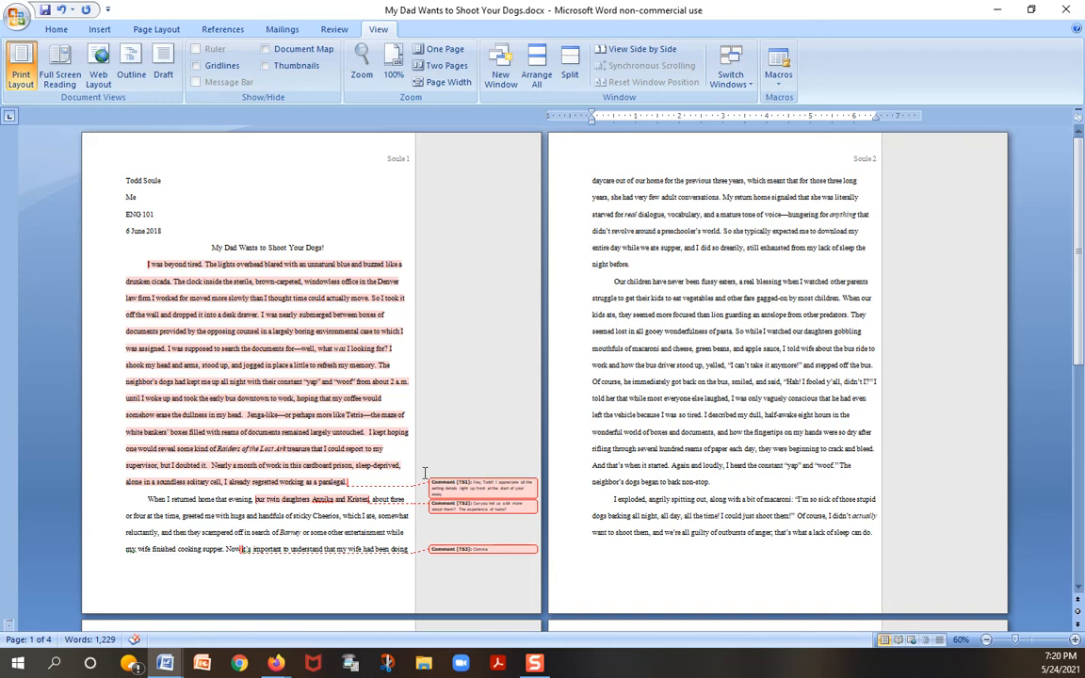
pyautogui.click(210, 247)
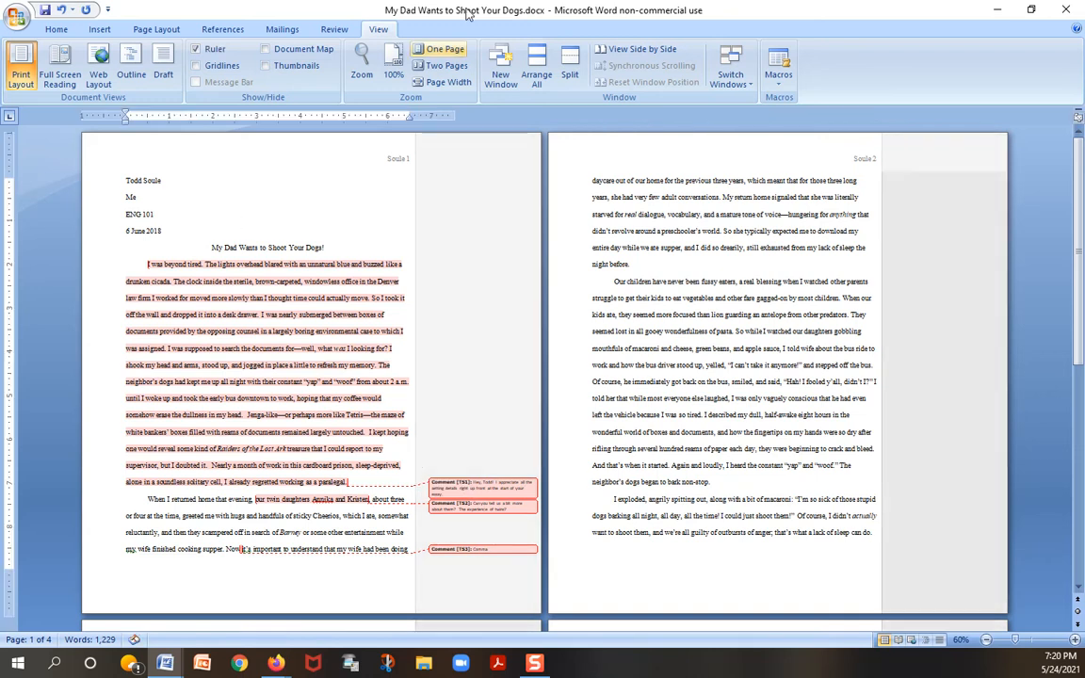
# Step: Fit the view to the page width and examine the three comments beside the first two paragraphs on page 1
pyautogui.click(443, 82)
pyautogui.scroll(-3, 853, 369)
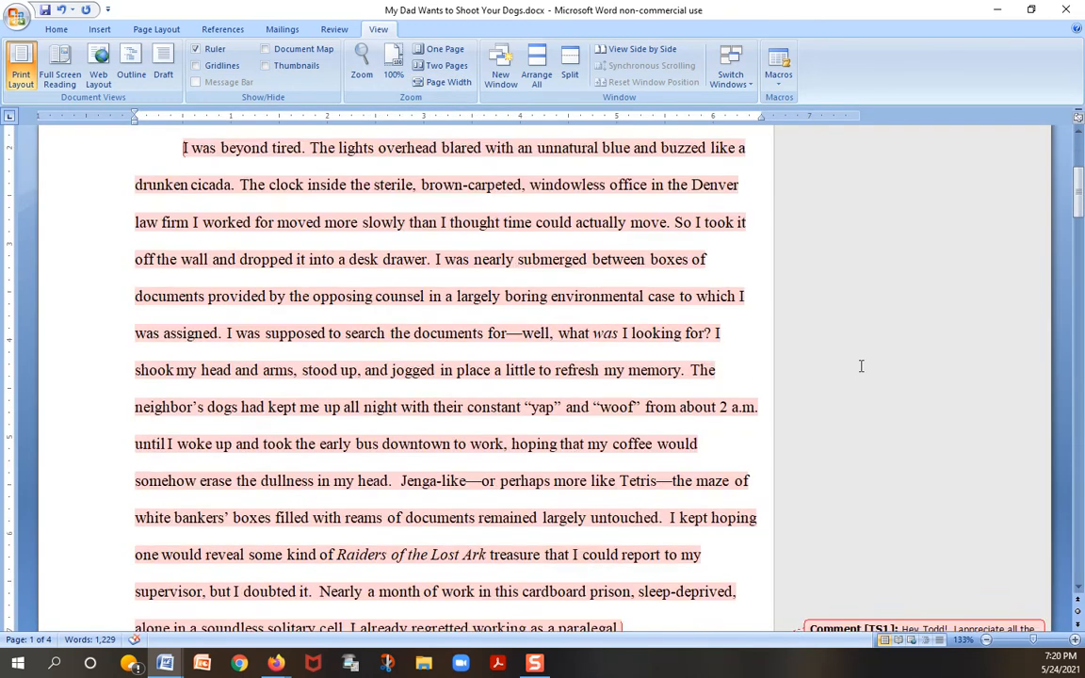
pyautogui.scroll(-3, 860, 370)
pyautogui.click(919, 397)
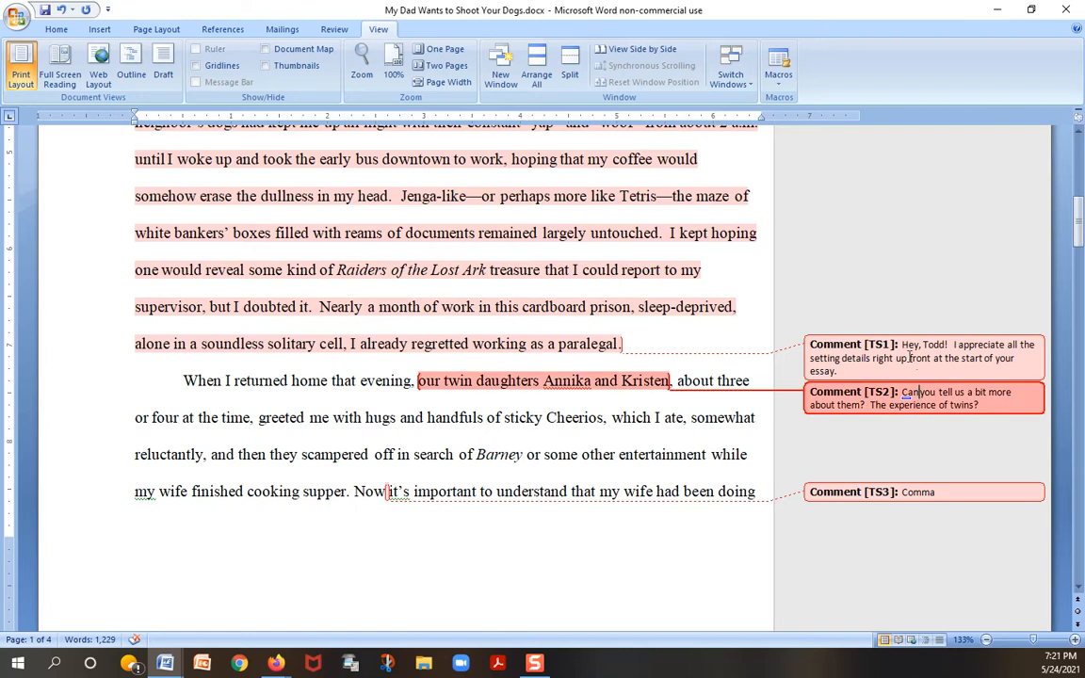
pyautogui.click(910, 357)
pyautogui.click(925, 494)
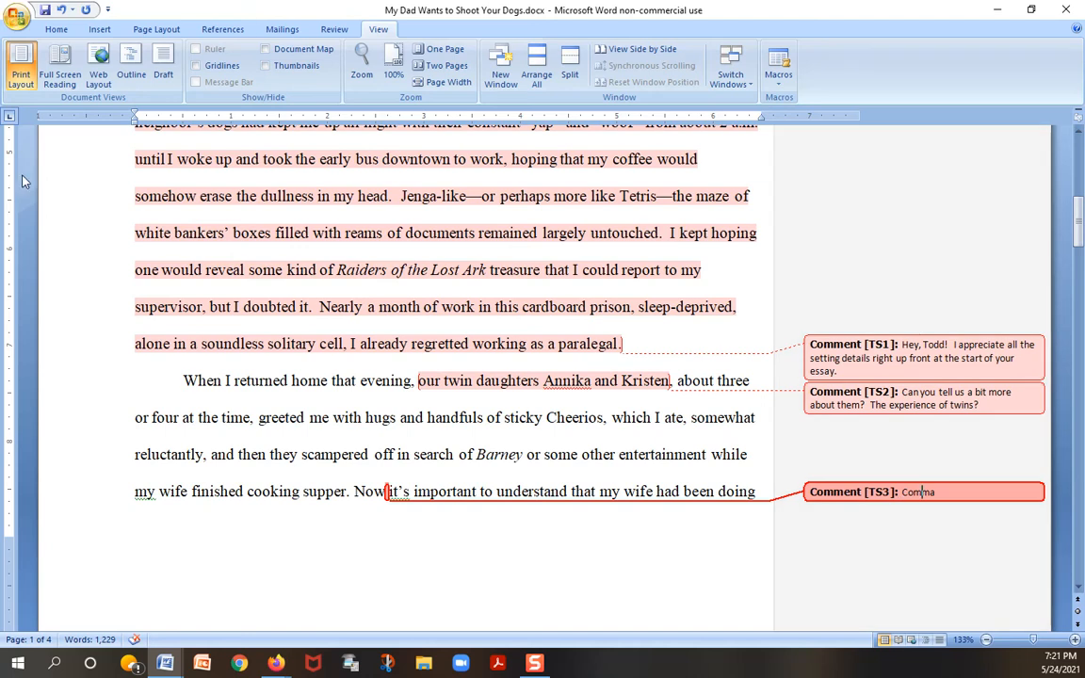
# Step: Try to save the commented essay as a Word document in the Supplemental folder, named as the reviewer's comments to the author, using both first names
pyautogui.click(56, 29)
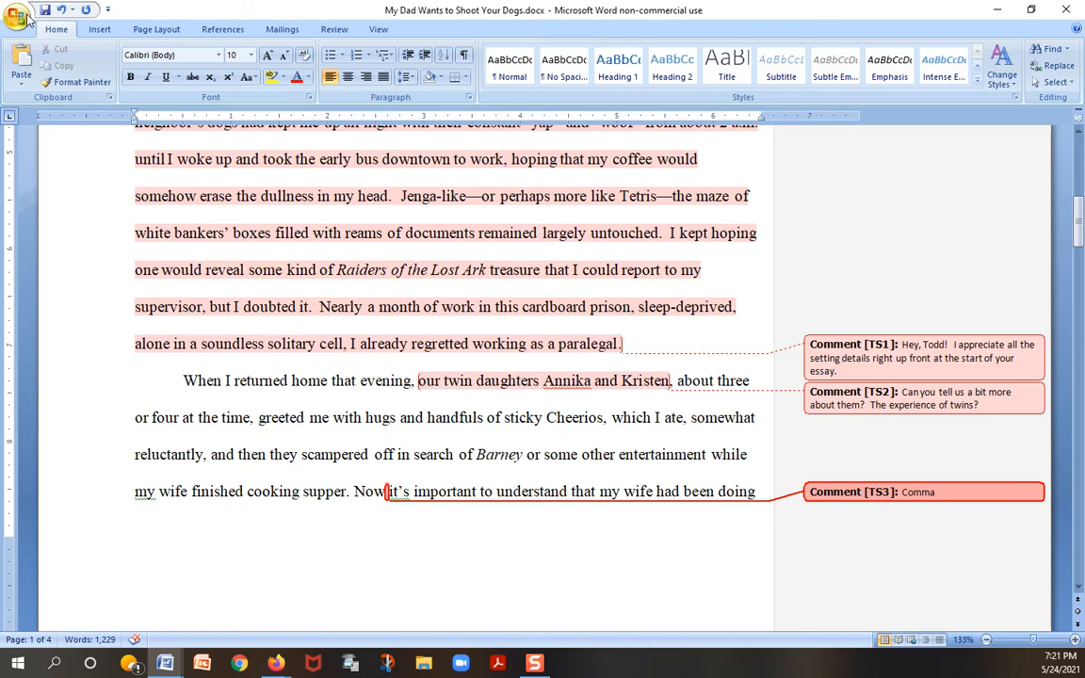
pyautogui.click(18, 17)
pyautogui.click(158, 66)
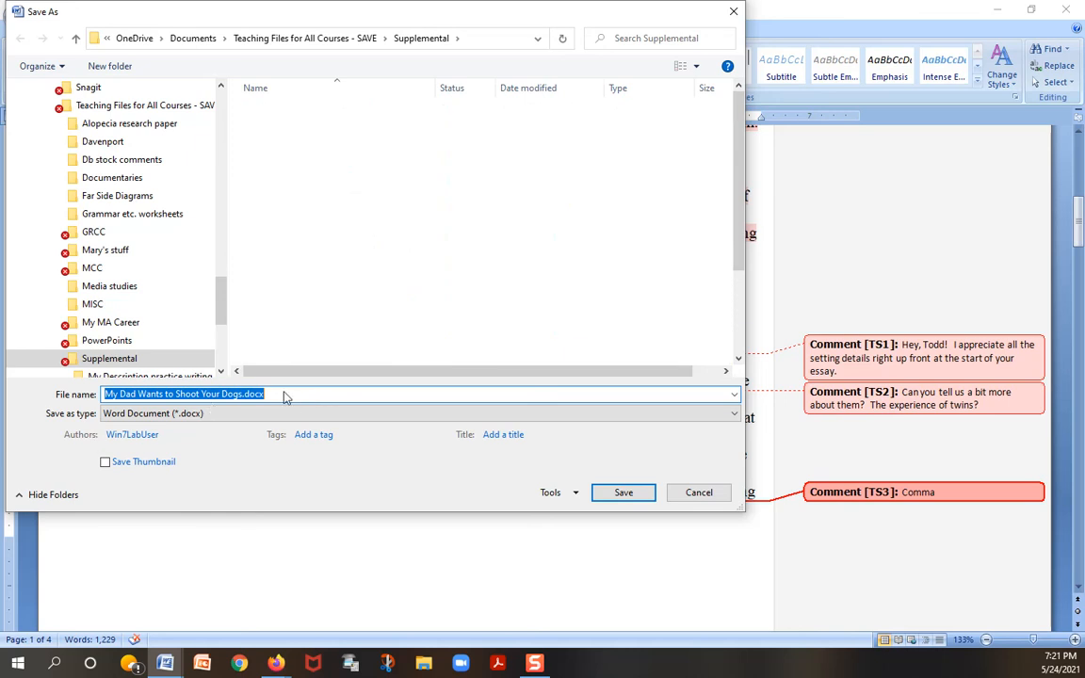
pyautogui.write('ToT')
pyautogui.press('BackSpace')
pyautogui.write('dds comments to Todd')
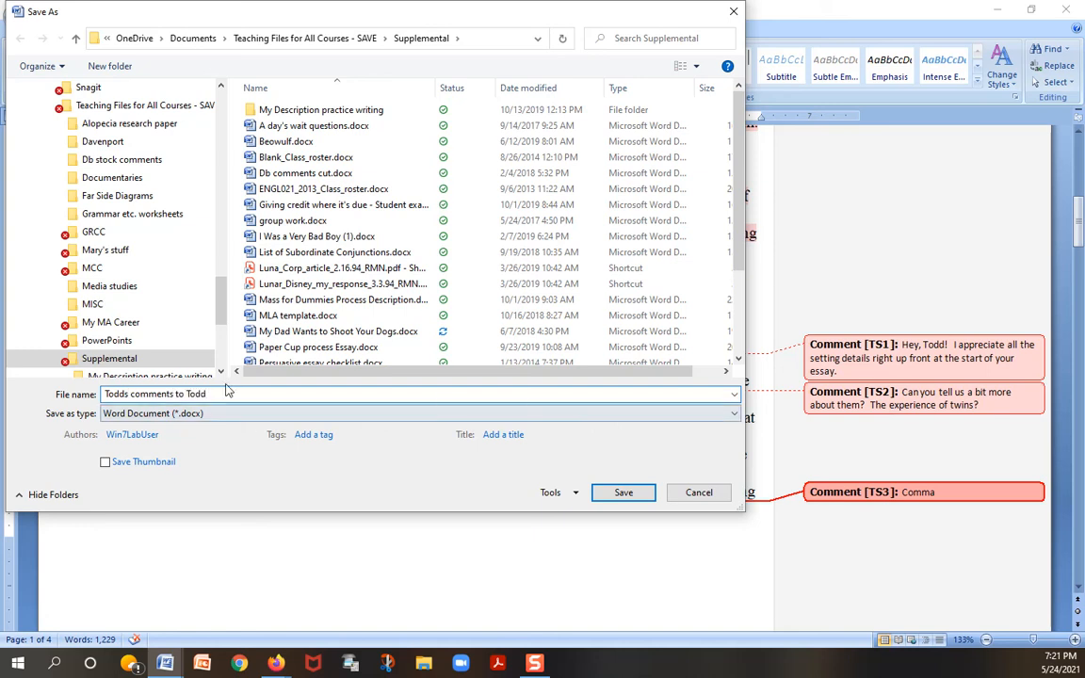
pyautogui.moveTo(229, 393); pyautogui.dragTo(103, 394)
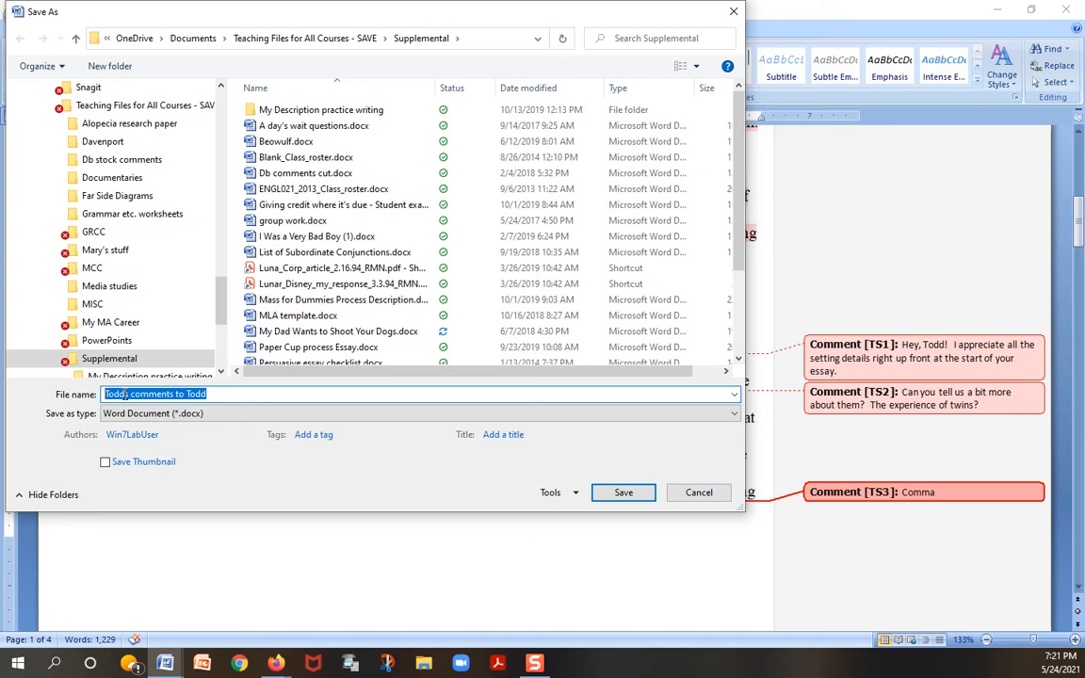
pyautogui.moveTo(214, 394); pyautogui.dragTo(96, 394)
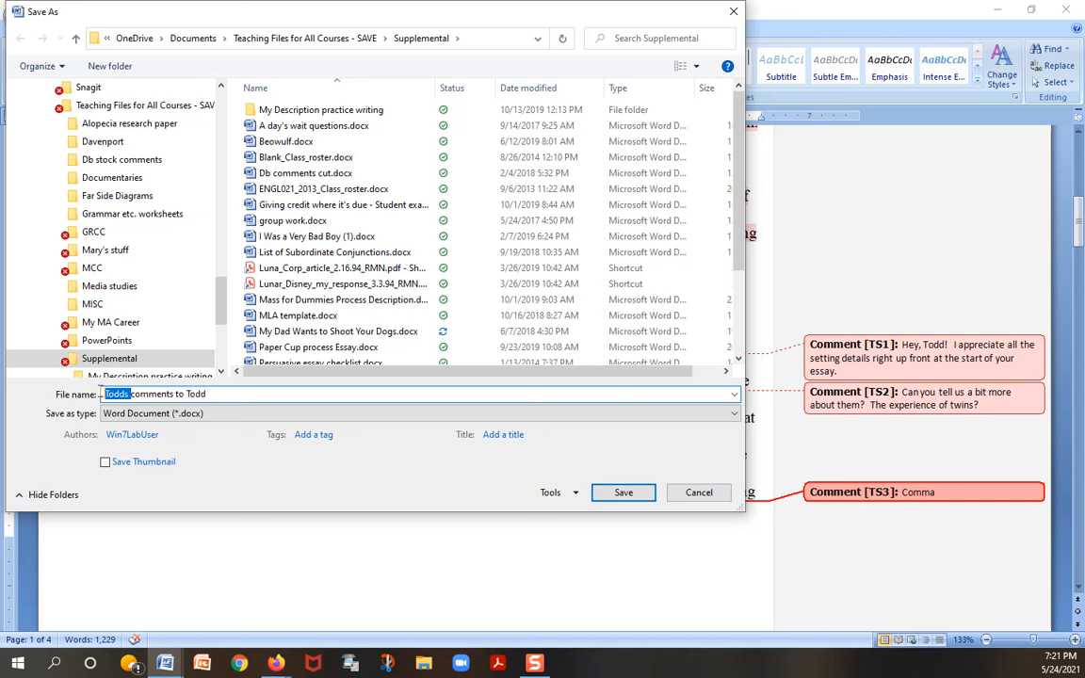
pyautogui.click(699, 492)
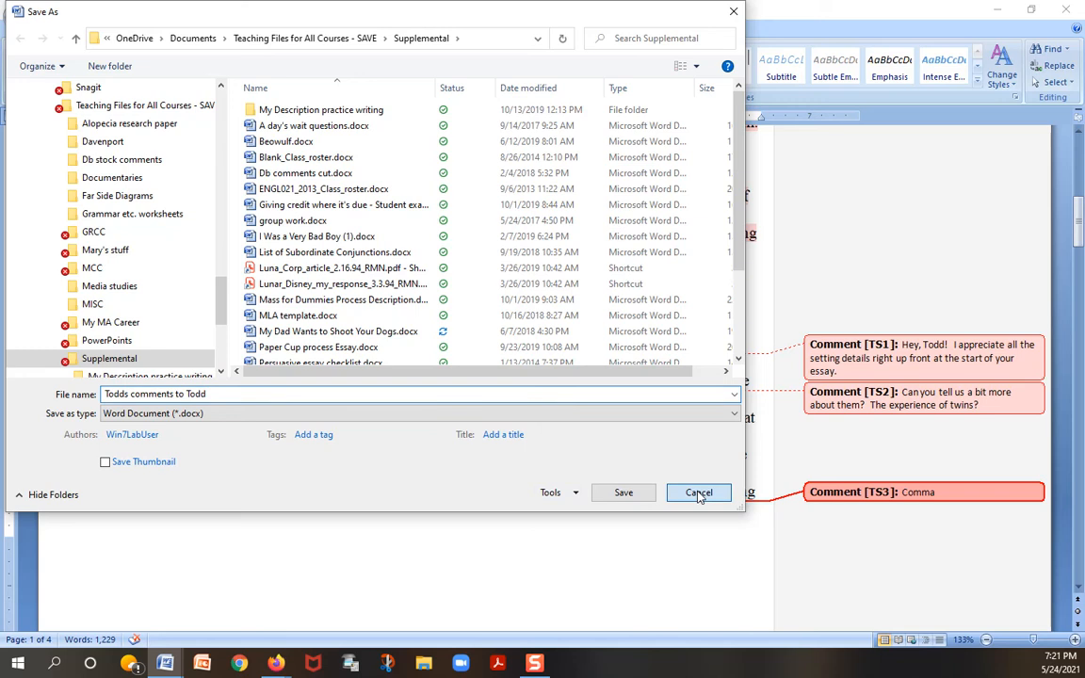